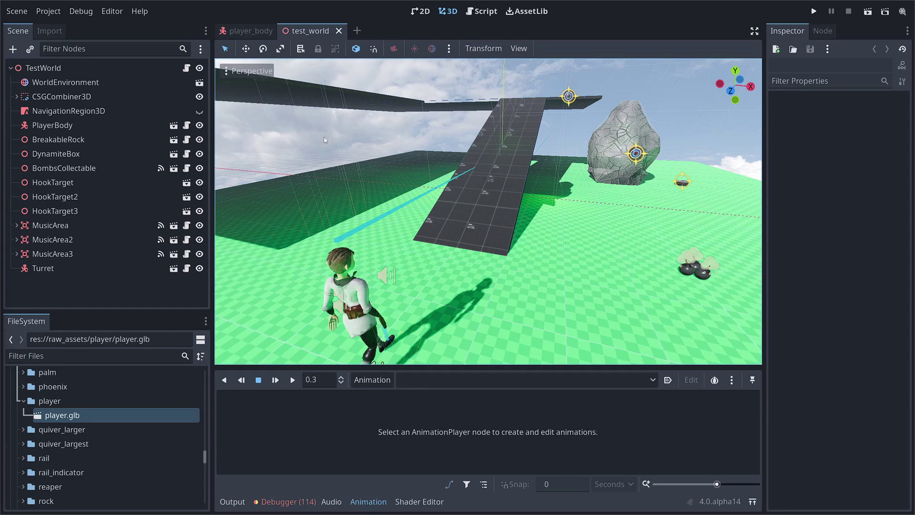
Step: Switch to the player_body scene and select the player's Camera3D under CamPivot
left_click(245, 31)
left_click(75, 140)
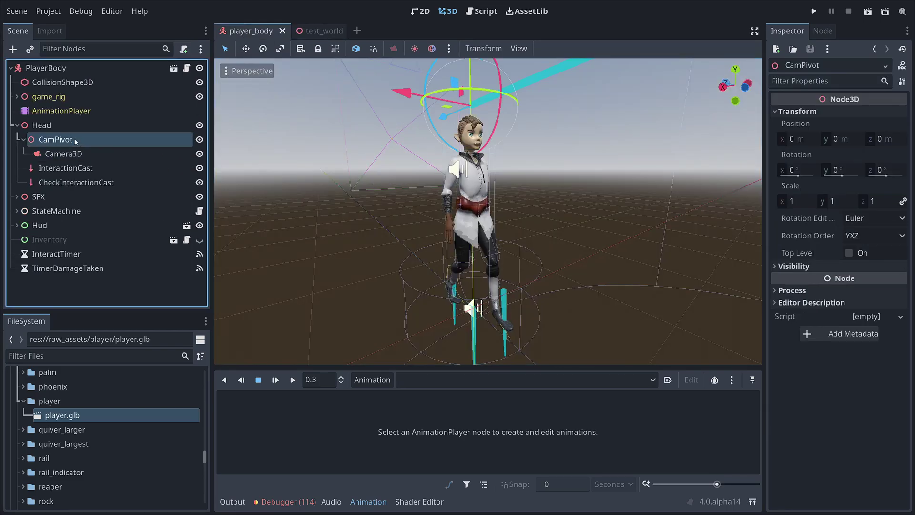
left_click(61, 154)
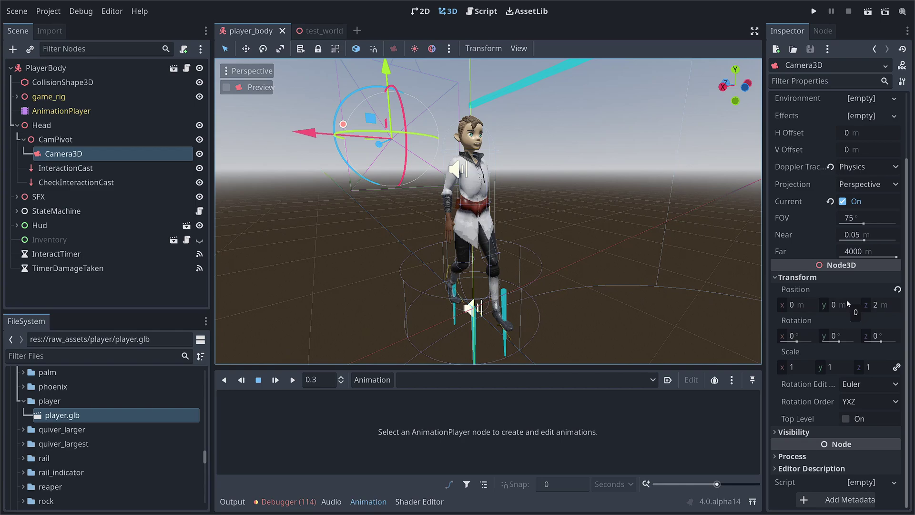
Step: Split the 3D view into two side-by-side viewports, previewing the right one through Camera3D
left_click(519, 49)
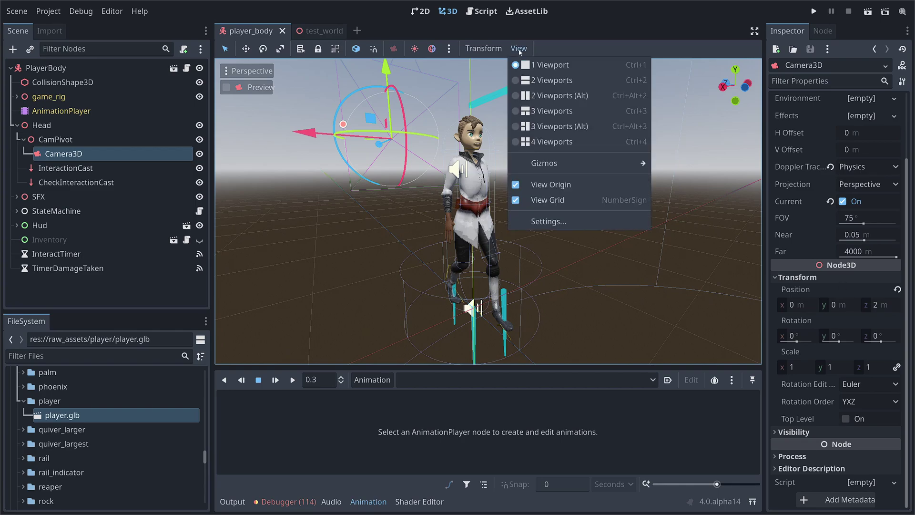
left_click(563, 97)
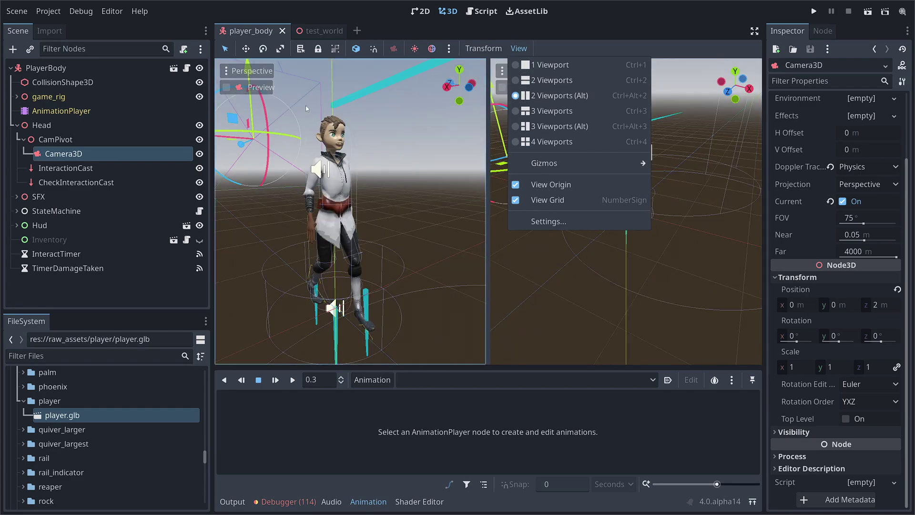
left_click(61, 139)
left_click(55, 139)
left_click(63, 153)
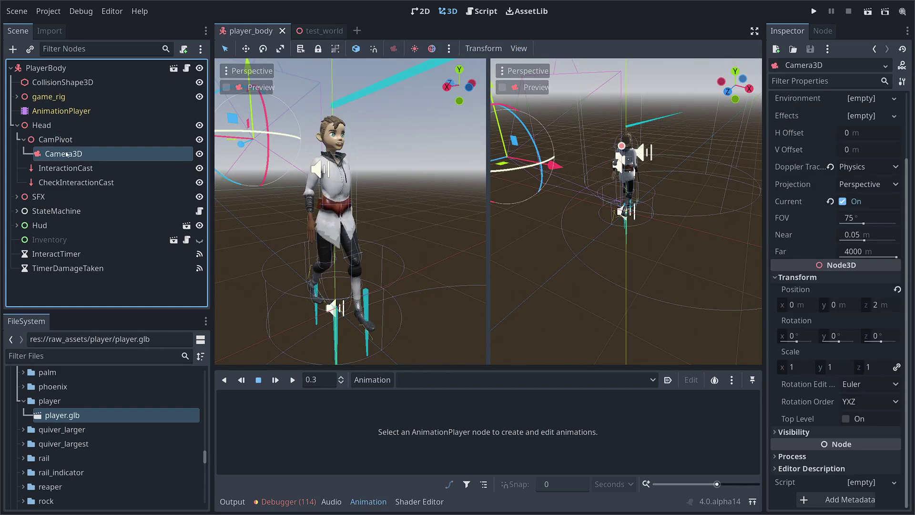
scroll(517, 114, "down", 3)
left_click(525, 88)
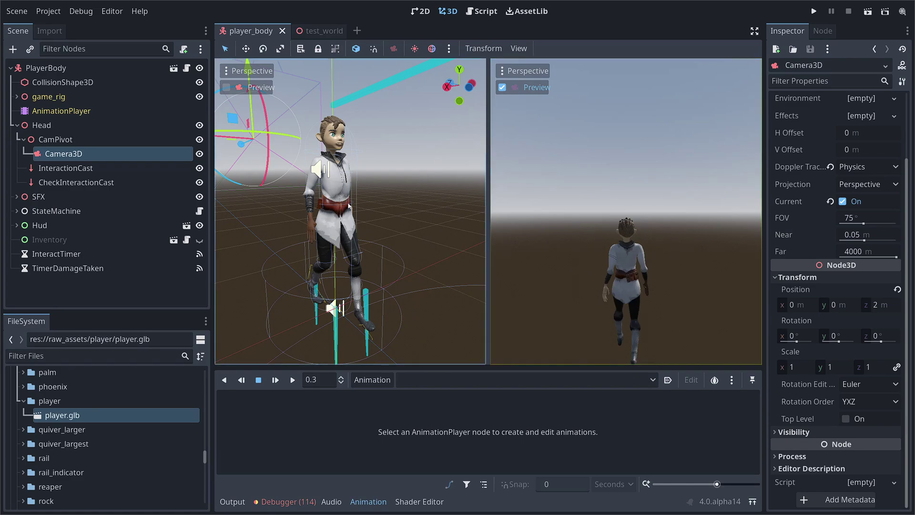
left_click(71, 140)
Step: Add an AnimationPlayer child under CamPivot and rename it CameraShake
right_click(73, 142)
left_click(136, 150)
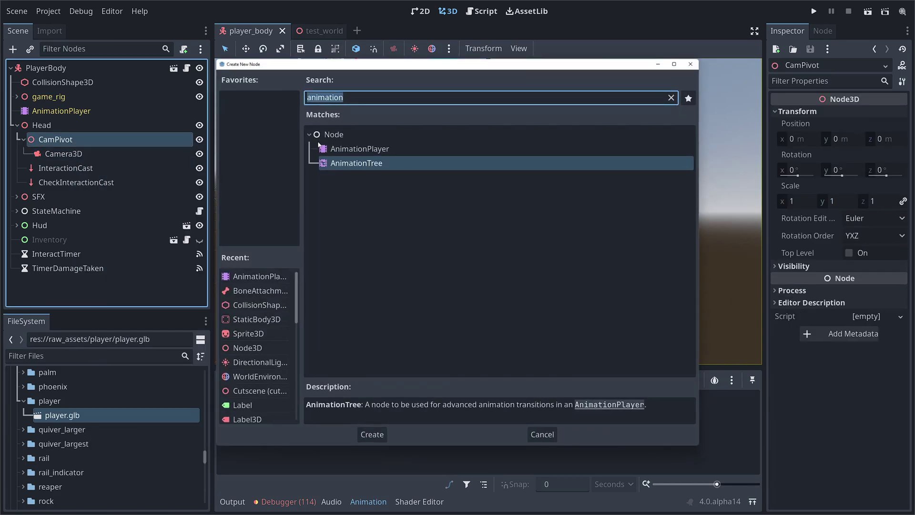
left_click(366, 150)
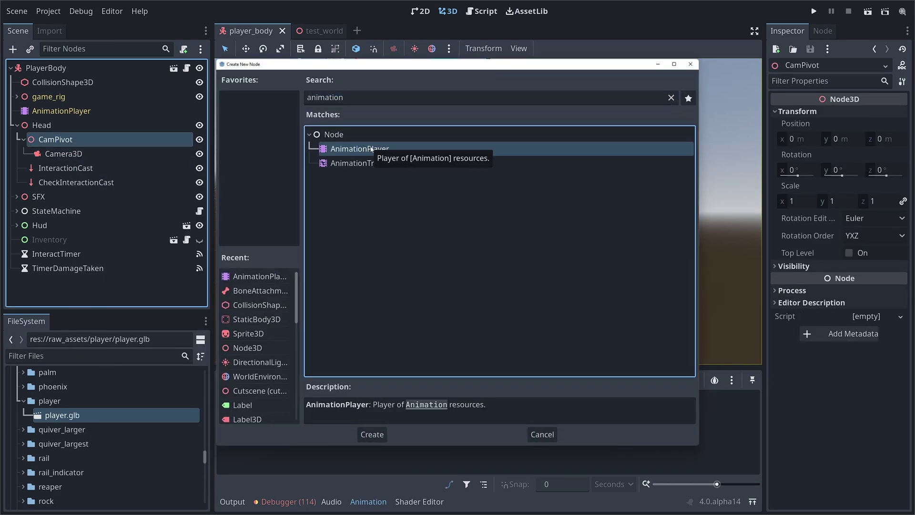
double_click(371, 149)
double_click(111, 167)
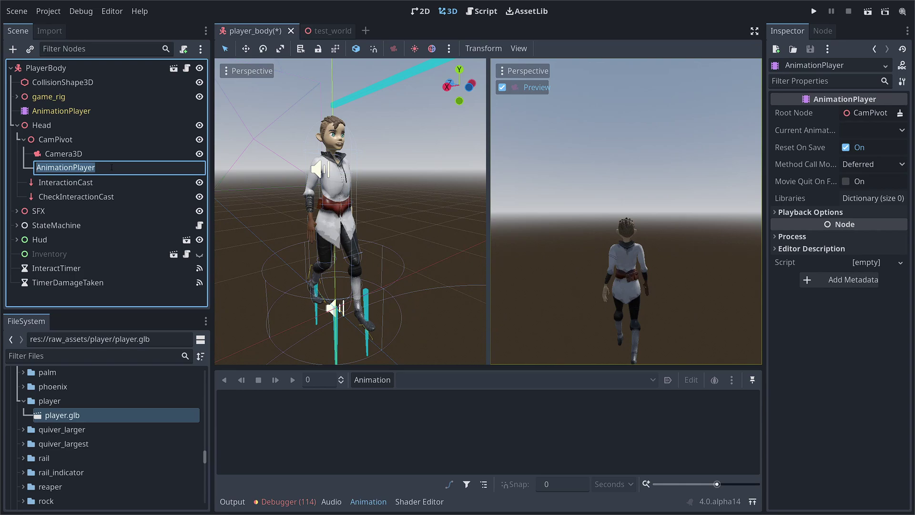
key("BackSpace")
type("CameraShake")
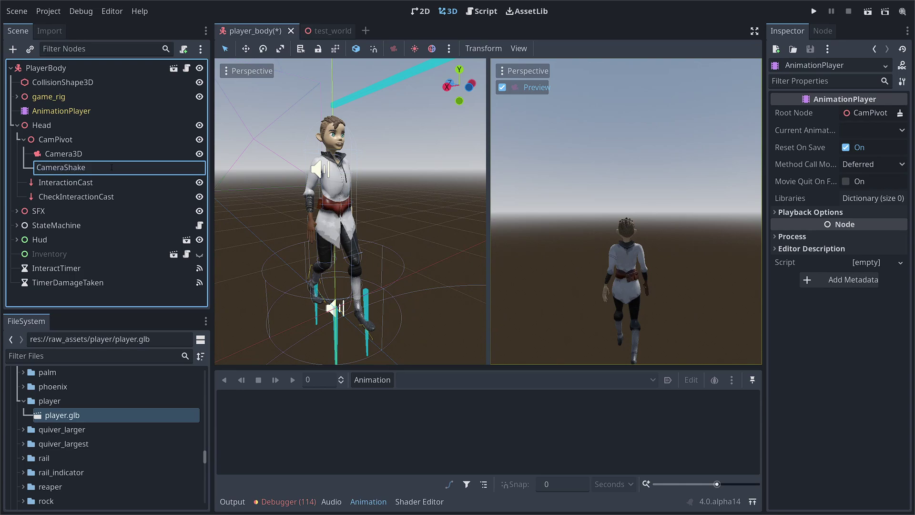
key("Return")
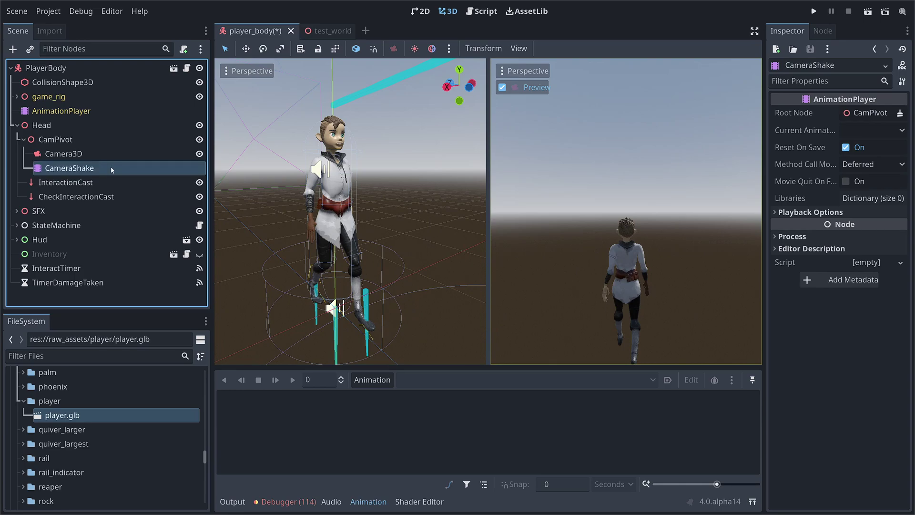
Step: Create a new animation named ShakeWeak in CameraShake
left_click(363, 390)
left_click(379, 374)
type("Sha")
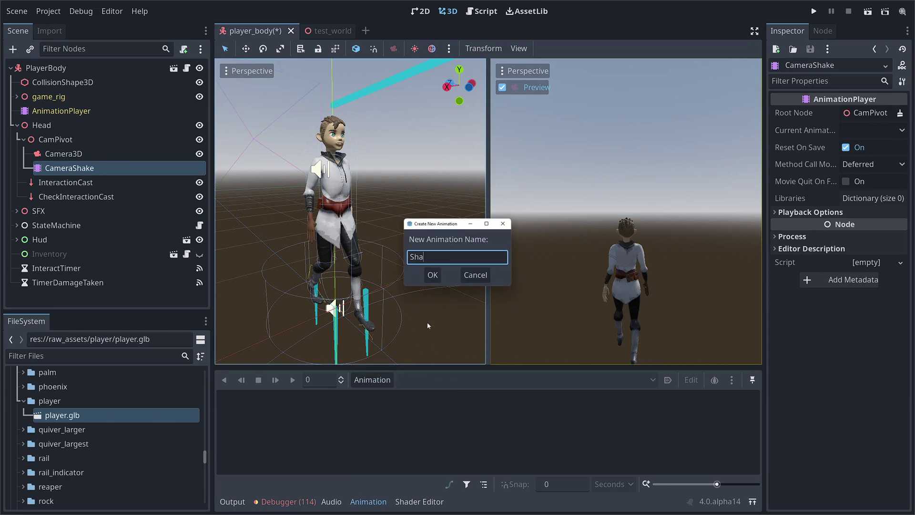
type("keWeak")
key("Return")
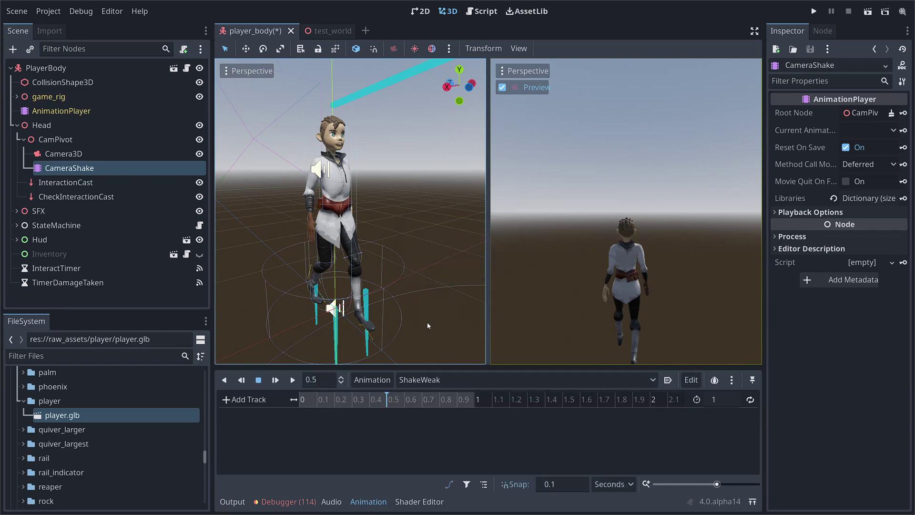
Step: Set ShakeWeak's length to 0.3 s and add a Camera3D position track keyed at 0
left_click(728, 401)
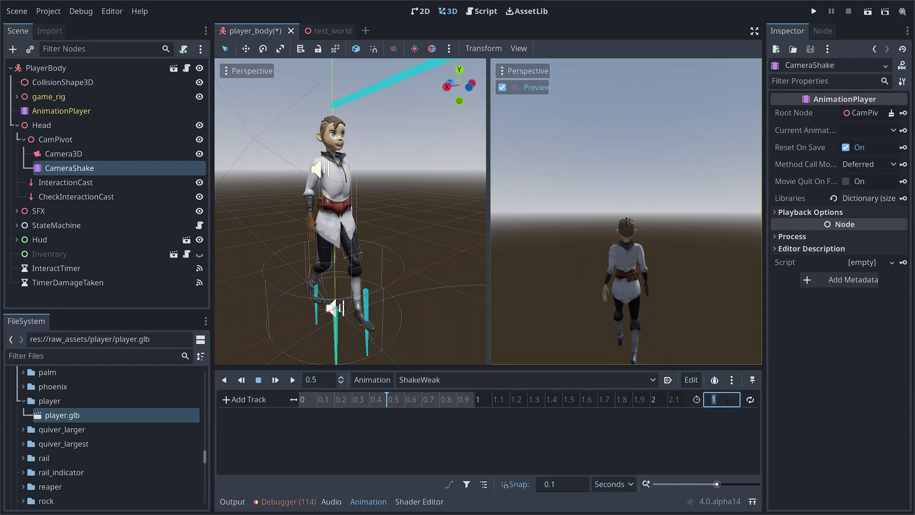
type("0.3")
key("Return")
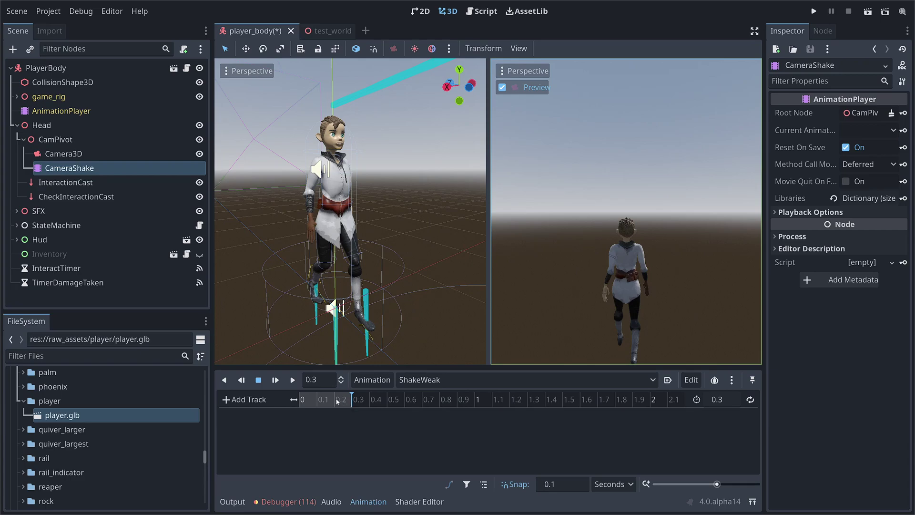
key("Up")
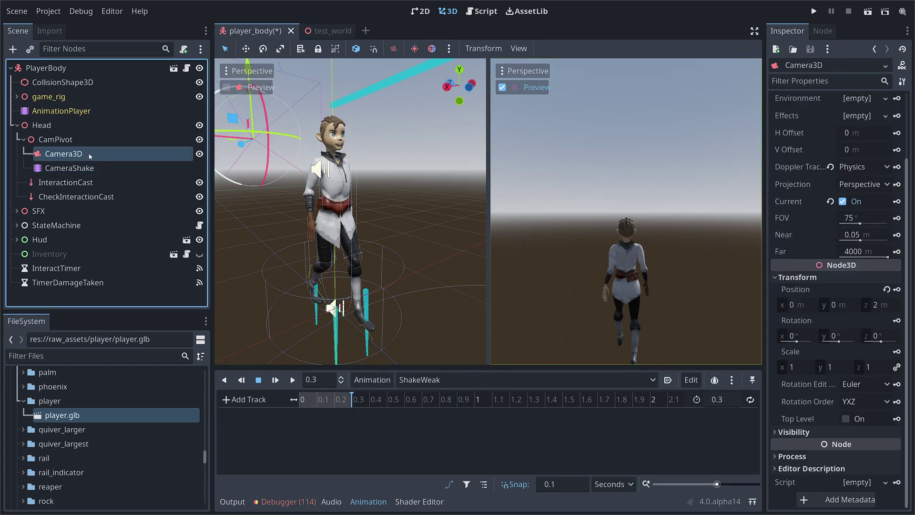
left_click(300, 399)
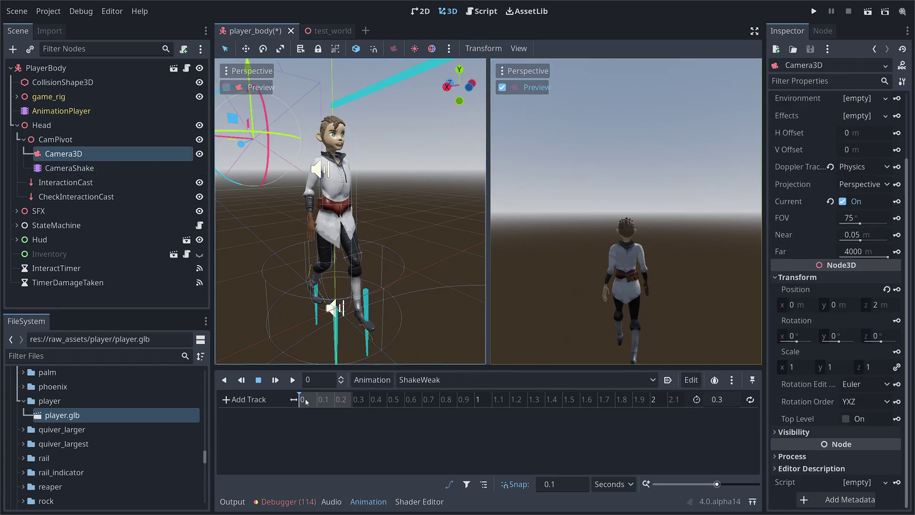
left_click(896, 290)
left_click(419, 275)
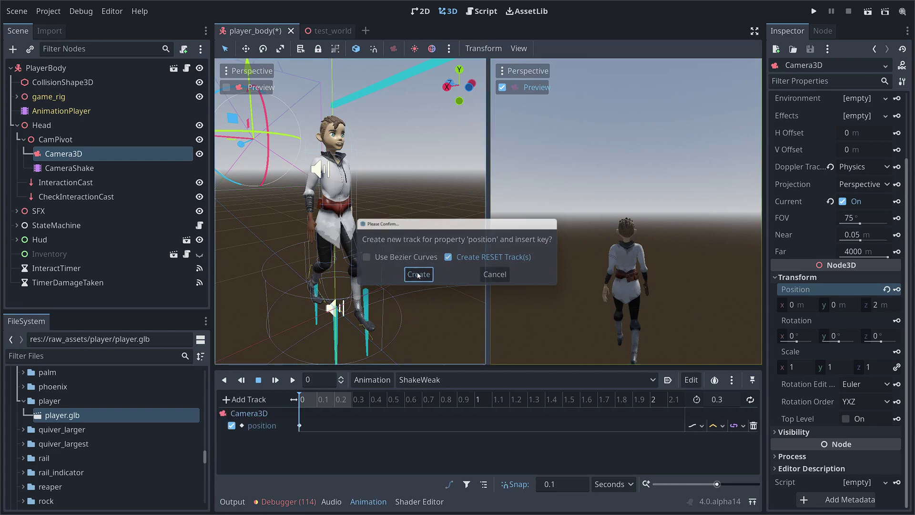
Step: Add camera position keys at 0.3 s and at 0.1 s with y 0.025
left_click(357, 400)
left_click(896, 289)
left_click(323, 399)
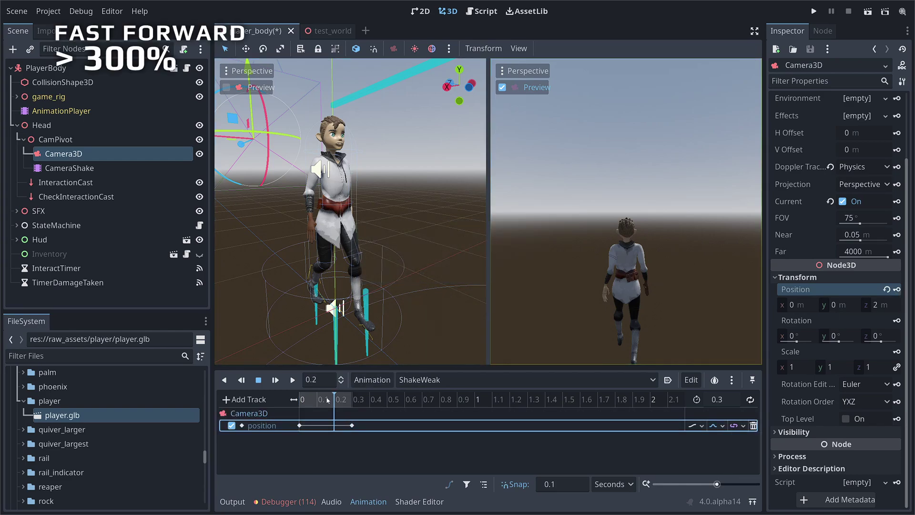
left_click(795, 305)
key("Tab")
type("0.025")
key("Return")
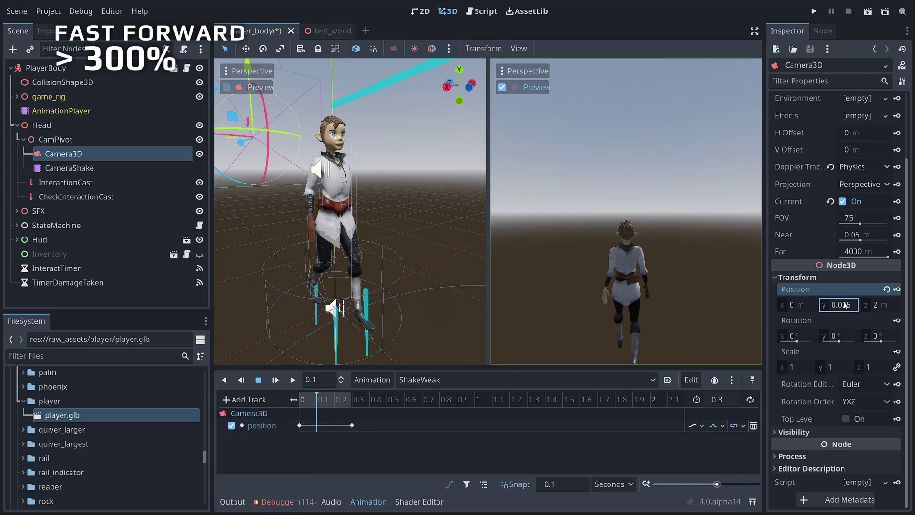
left_click(896, 290)
Step: Set the camera's y position to -0.25 at 0.2 s and preview the shake
left_click(335, 399)
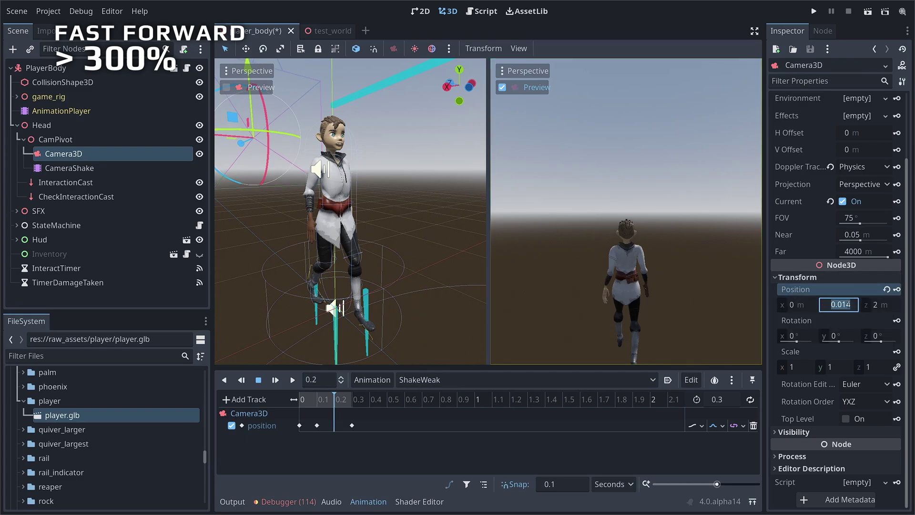
left_click(840, 305)
type("-.25")
key("Return")
left_click(317, 425)
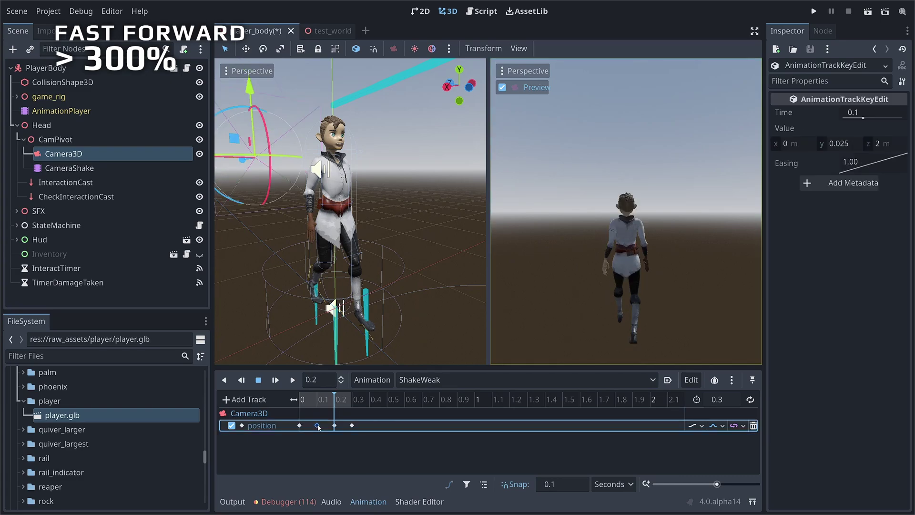
left_click(275, 380)
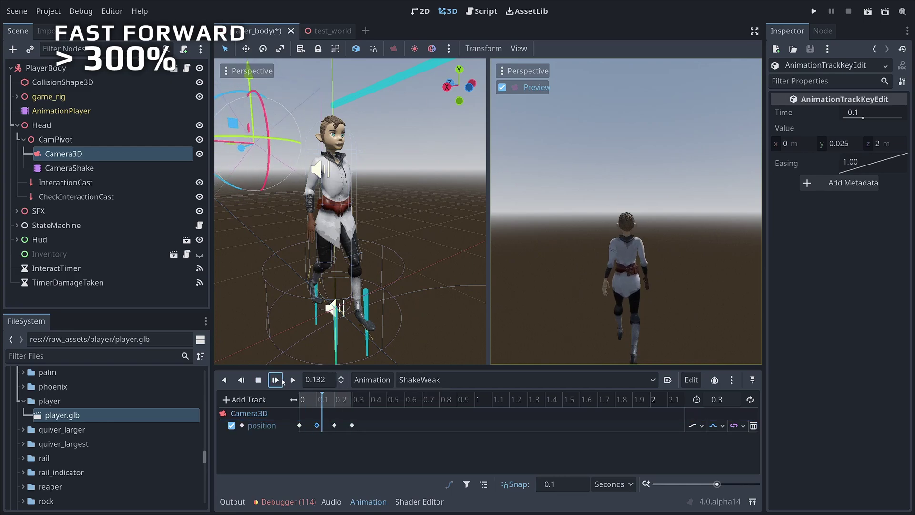
Step: Change the 0.2 s key's y value to -0.01, preview again, and save the scene
left_click(334, 425)
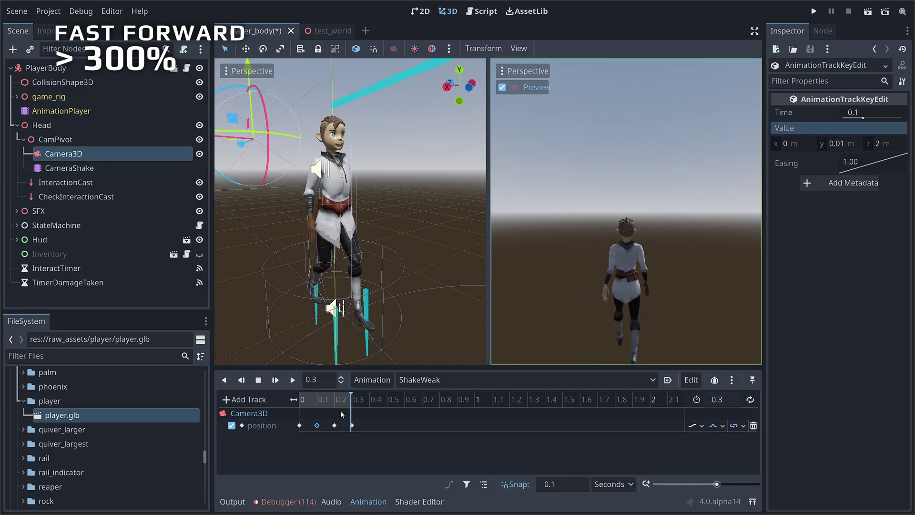
double_click(840, 143)
type("-.01")
key("Return")
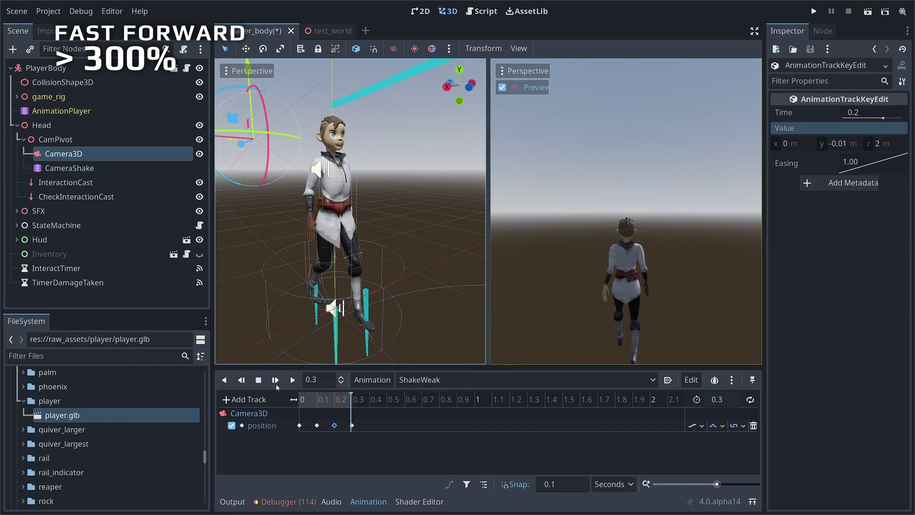
left_click(275, 379)
key("ctrl+s")
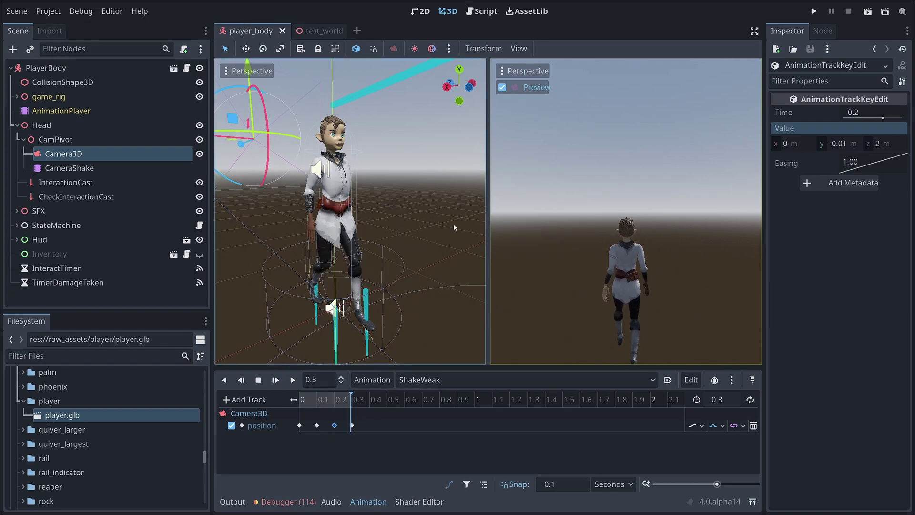
Step: Select the character's AnimationPlayer and load its WalkNormal_gr animation in the timeline
left_click(82, 113)
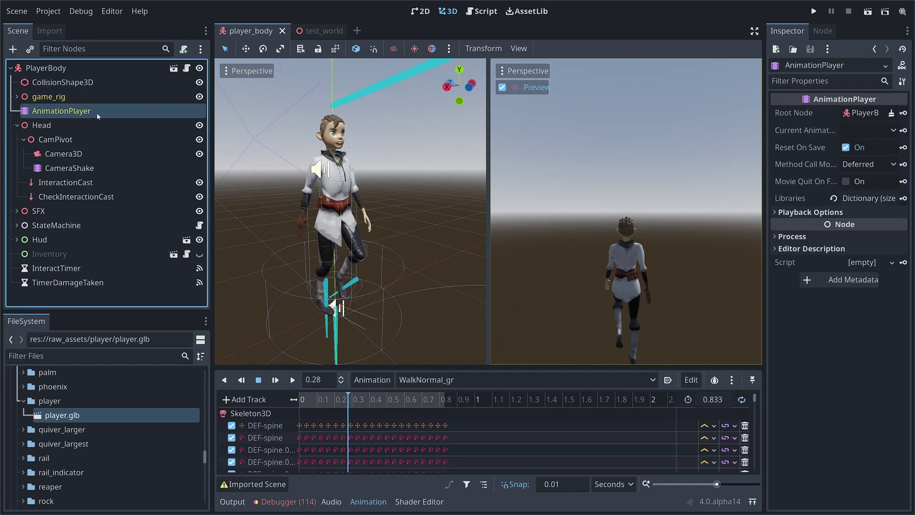
left_click(444, 379)
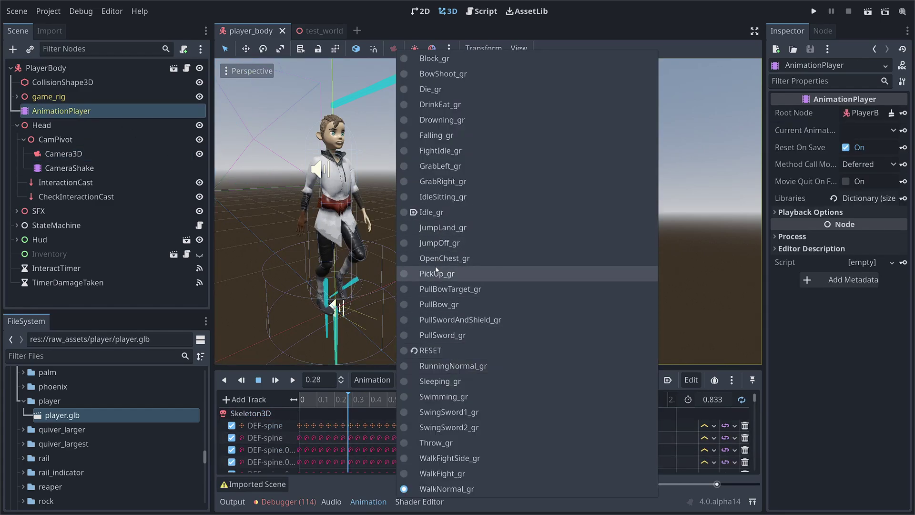
left_click(441, 489)
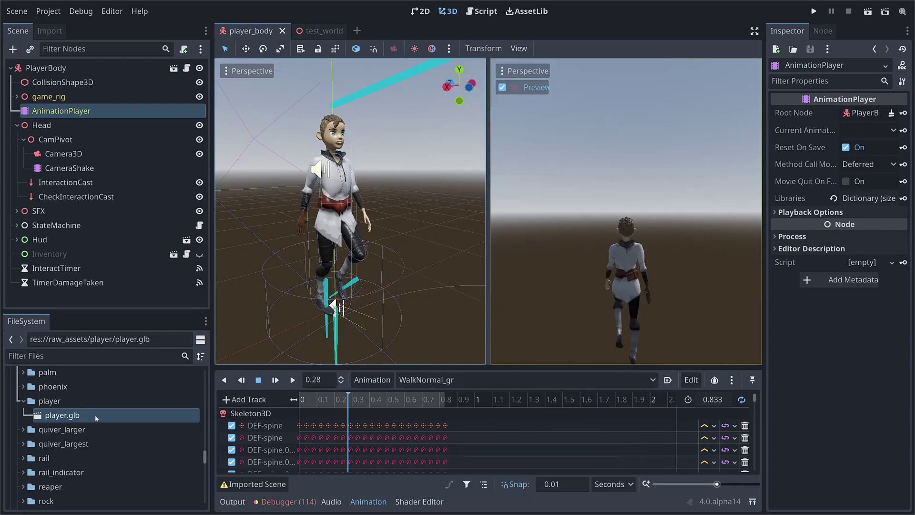
Step: Inspect WalkNormal_gr in player.glb's advanced import settings, then close them
double_click(95, 415)
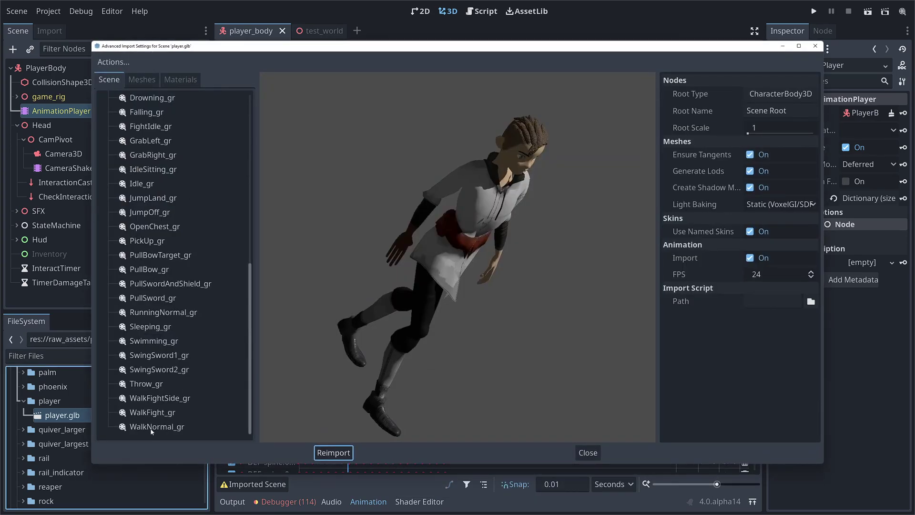
left_click(151, 426)
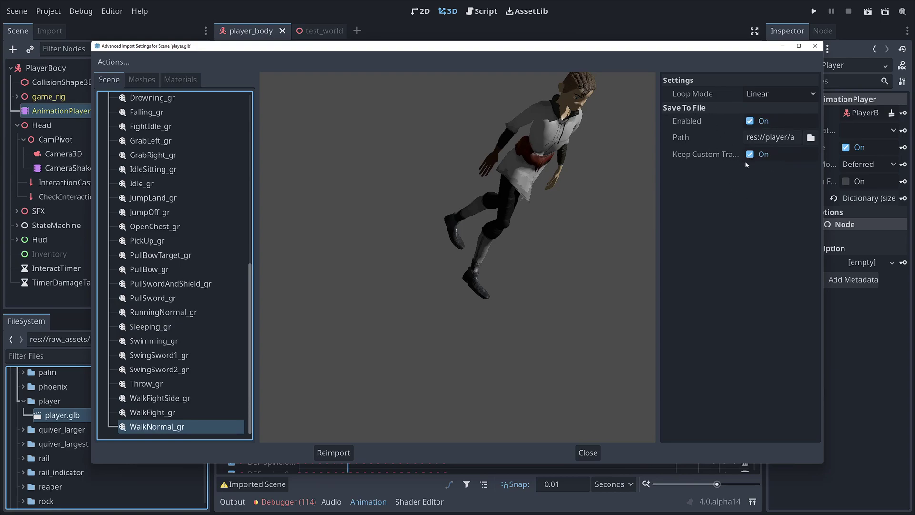
left_click(590, 456)
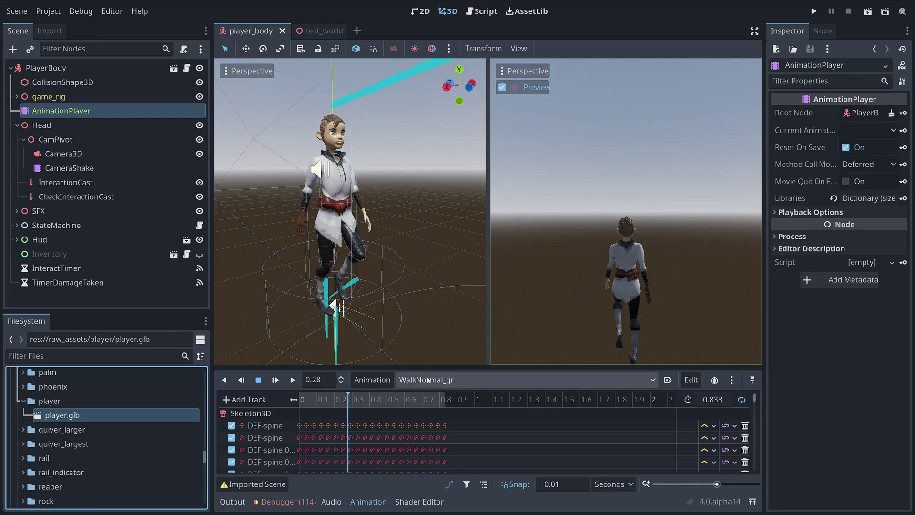
Step: Add an Animation Playback Track to WalkNormal_gr targeting CameraShake
left_click(245, 400)
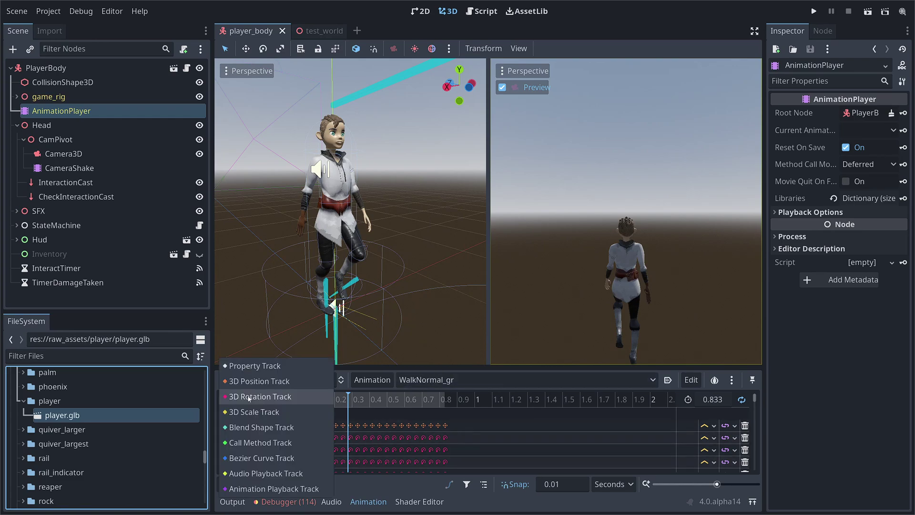
left_click(262, 488)
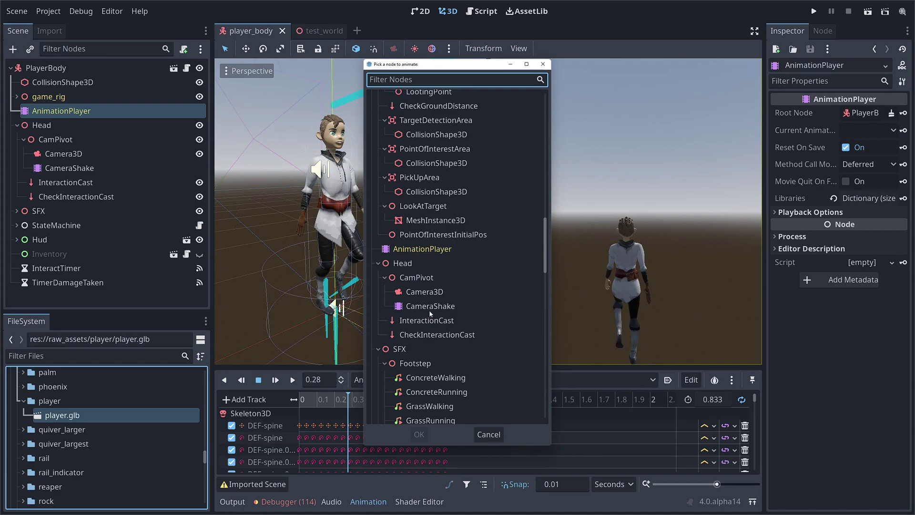
scroll(457, 260, "up", 2)
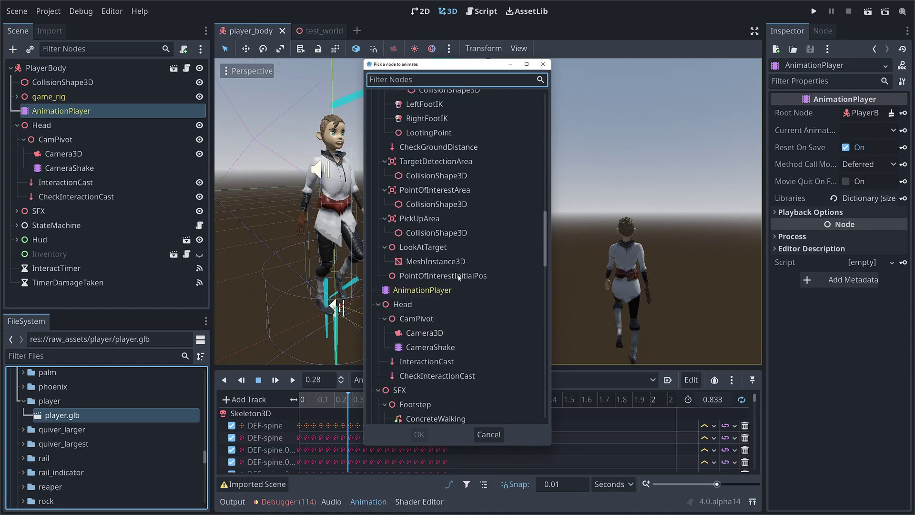
scroll(451, 269, "down", 5)
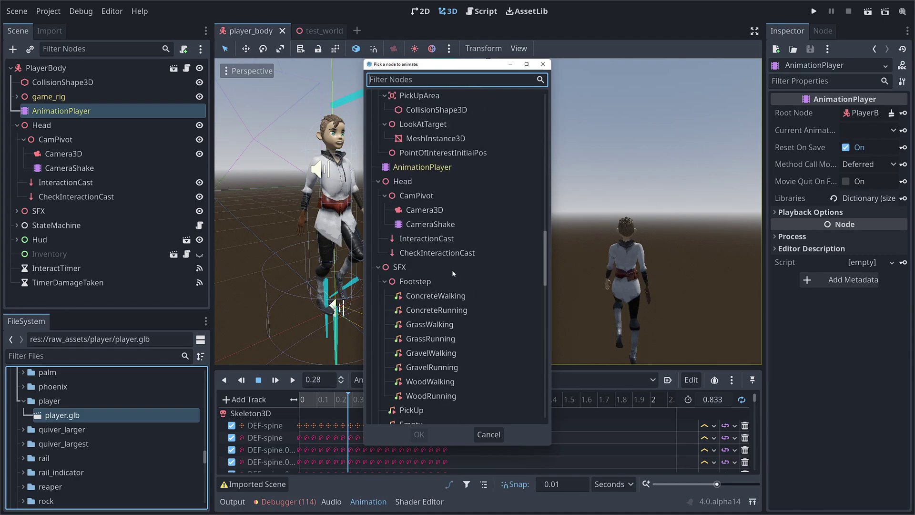
double_click(438, 228)
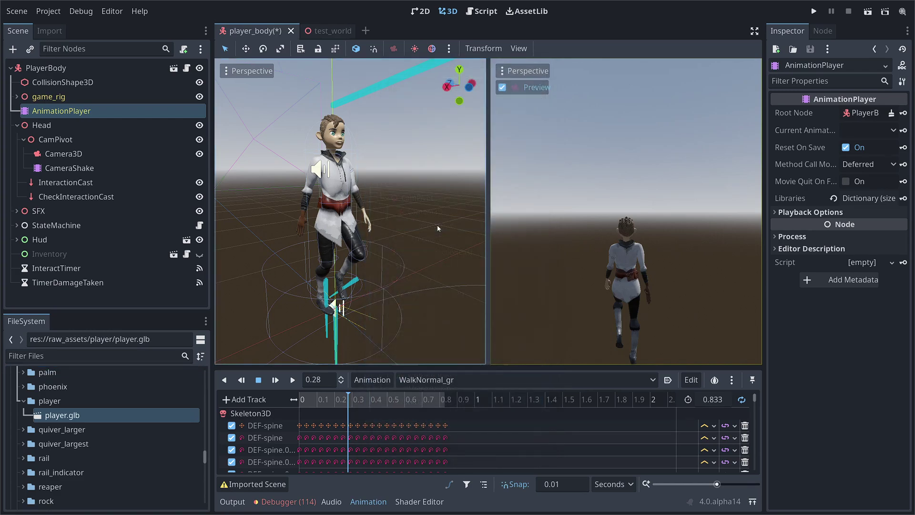
scroll(386, 433, "down", 10)
scroll(386, 432, "down", 5)
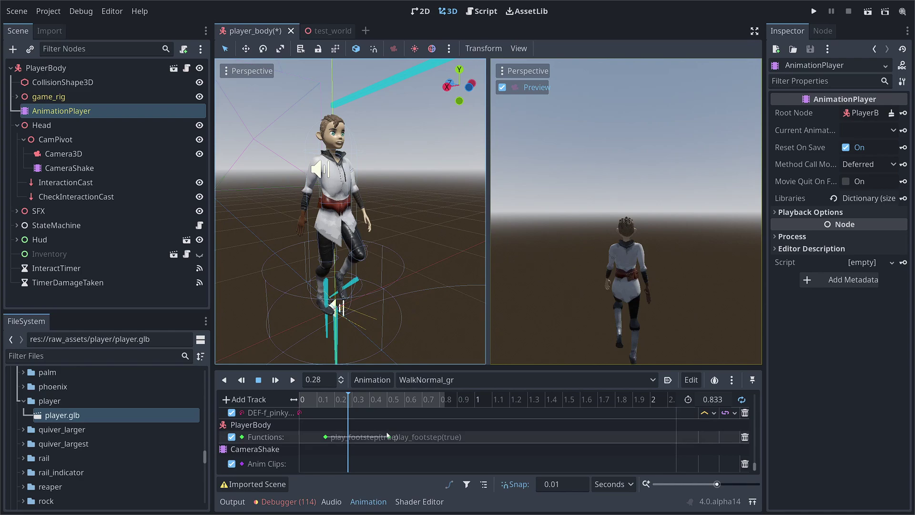
Step: Insert a playback key near 0.09 s that plays ShakeWeak
left_click(306, 400)
left_click_drag(306, 403, 313, 407)
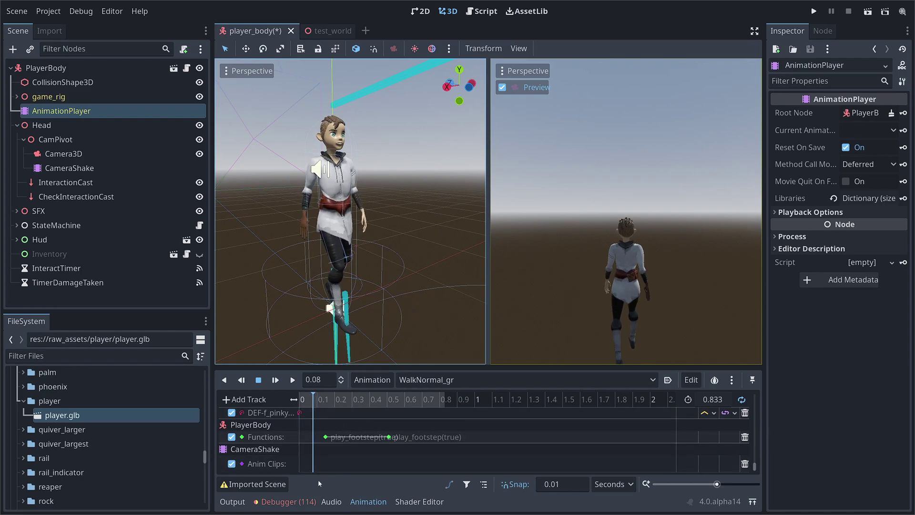
right_click(319, 464)
left_click(336, 474)
left_click(319, 463)
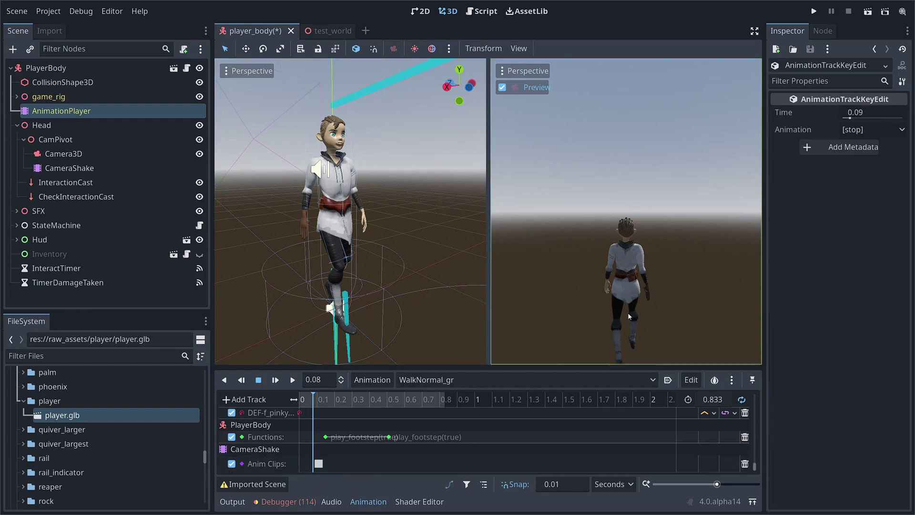
left_click(872, 130)
left_click(862, 162)
Step: Insert a second ShakeWeak playback key at about 0.5 s
left_click(387, 399)
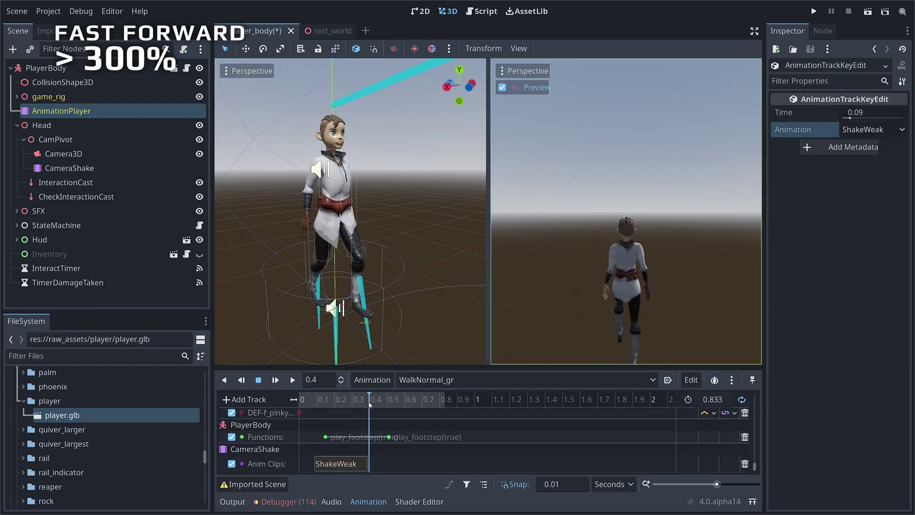
right_click(389, 460)
left_click(400, 453)
left_click(392, 463)
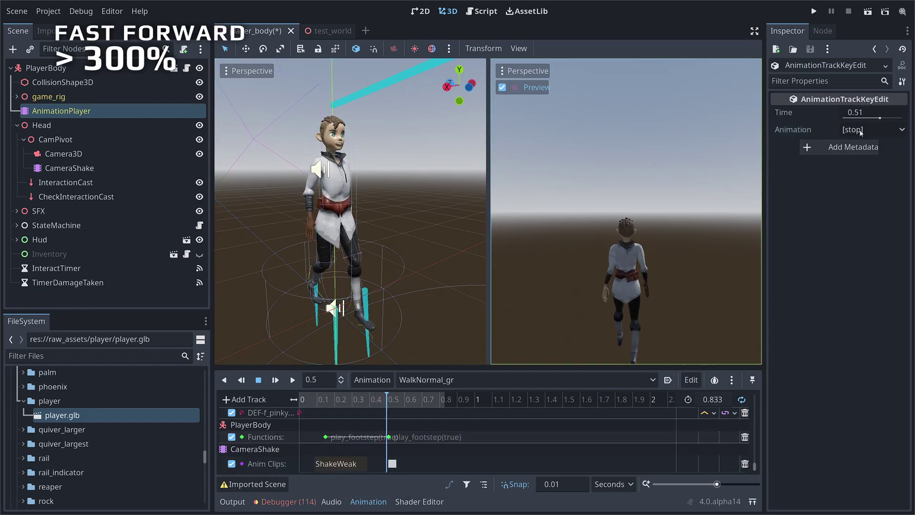
left_click(872, 130)
left_click(862, 162)
Step: Preview the walk, move the second ShakeWeak key to 0.49 s, and save the scene
left_click(276, 380)
left_click_drag(403, 464, 399, 463)
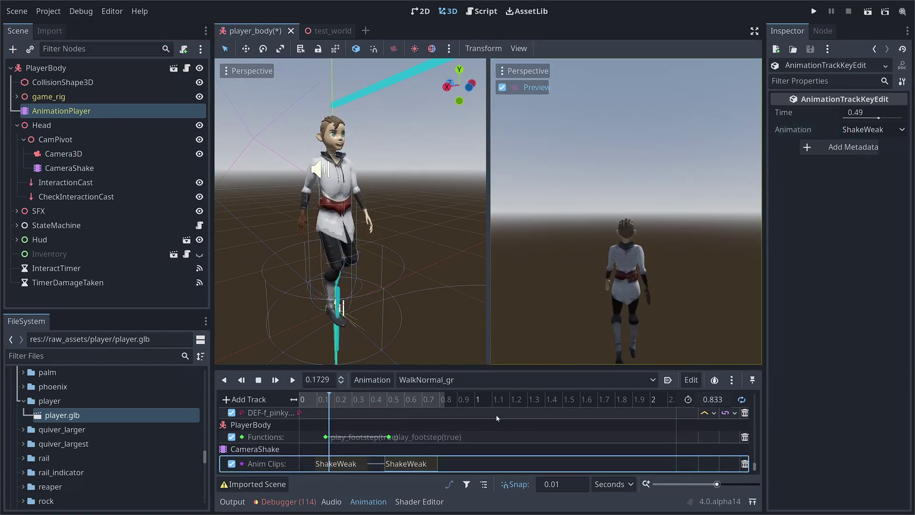
left_click(258, 380)
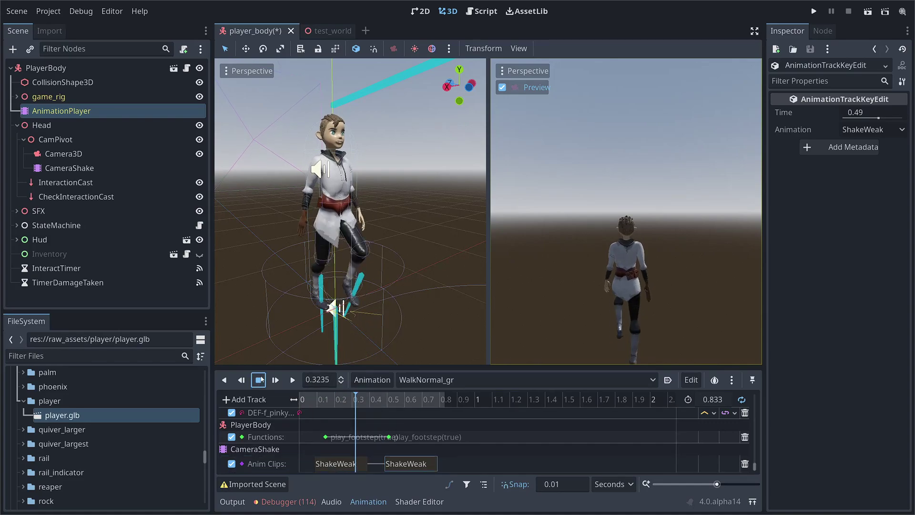
key("ctrl+s")
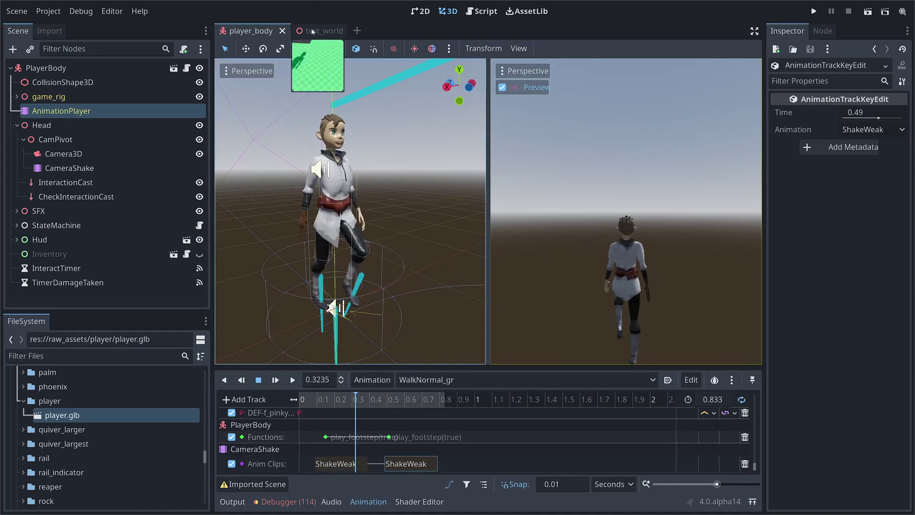
Step: Switch to the test_world scene tab and run it with F6
left_click(310, 28)
key("F6")
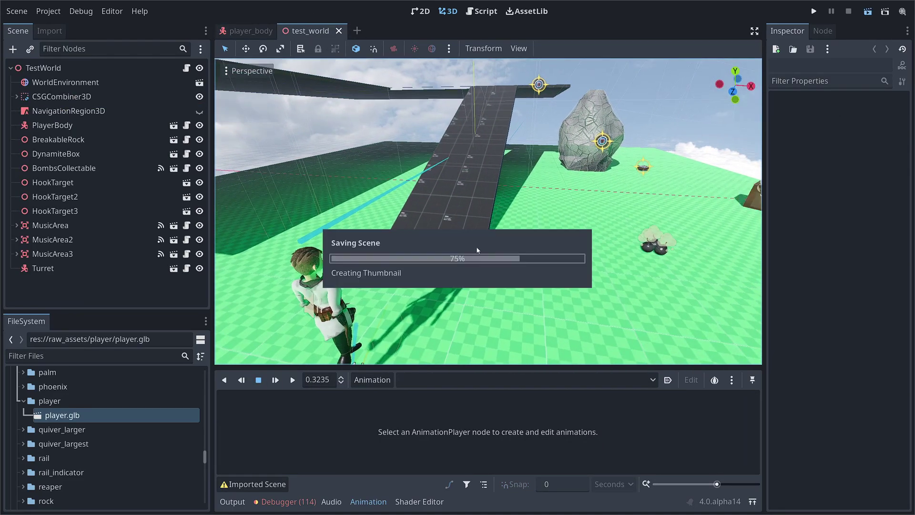